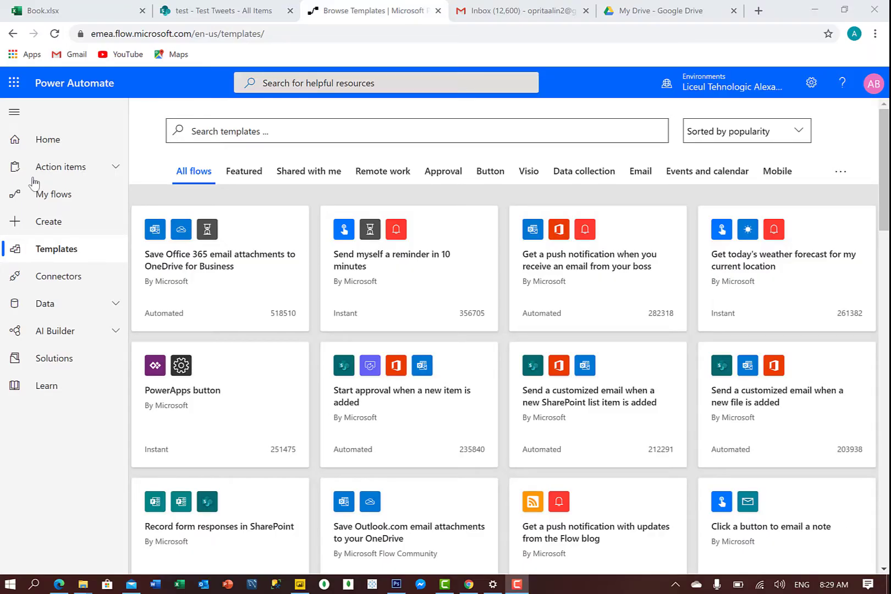
# Step: Search templates for 'gmail' and create a flow from 'Save Gmail attachments to your Google Drive'
pyautogui.click(226, 130)
pyautogui.write('gmail')
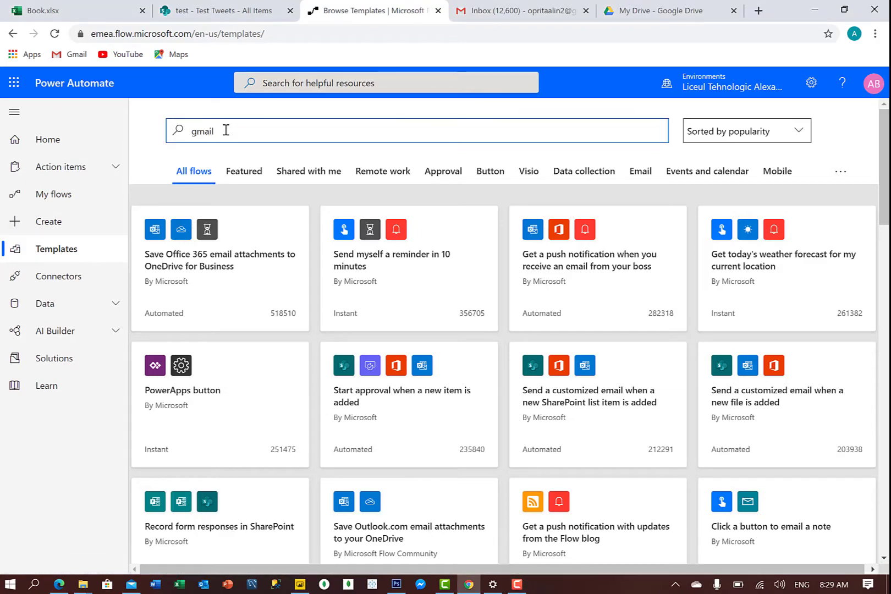
pyautogui.press('Return')
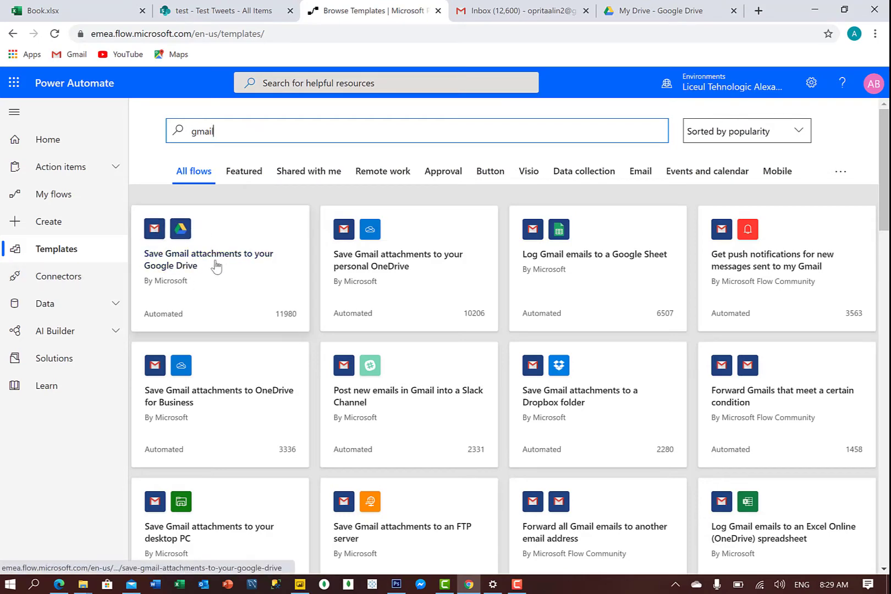
pyautogui.click(185, 264)
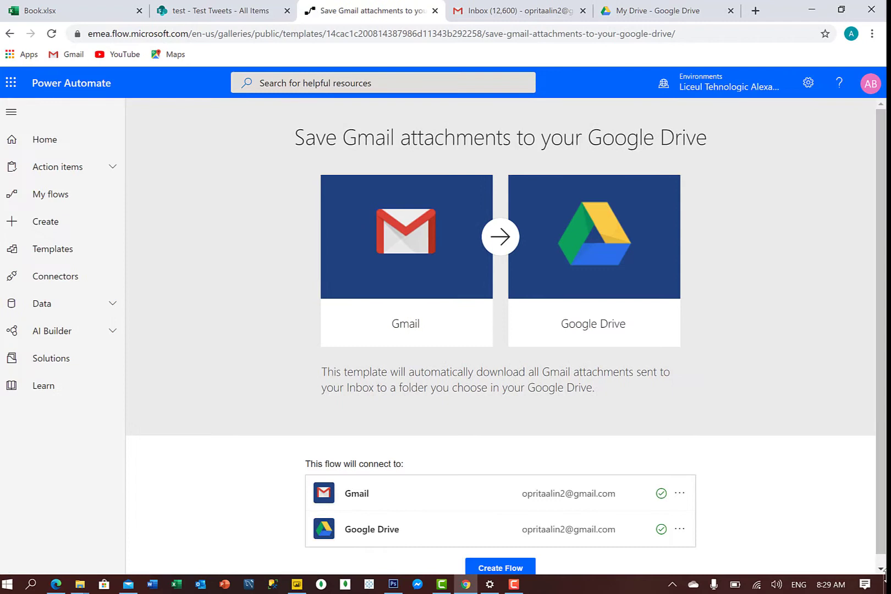
pyautogui.click(881, 571)
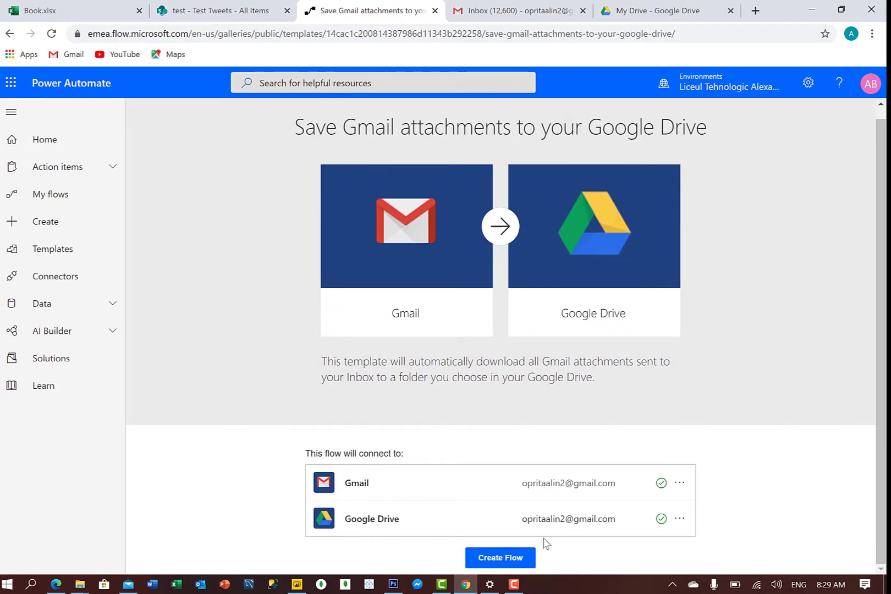
pyautogui.click(486, 561)
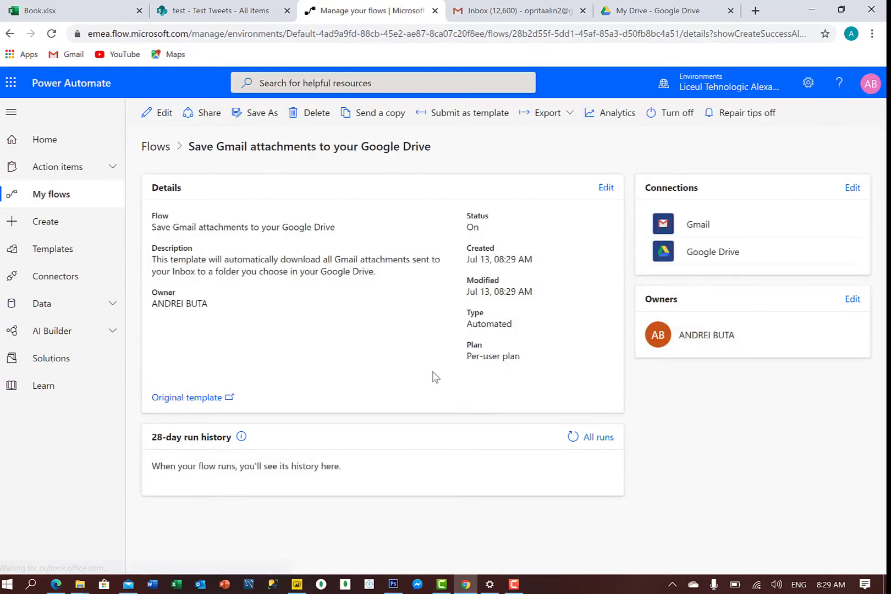
# Step: Open the flow in the editor and expand the new-email trigger's advanced options and the 'Apply to each attachment' loop
pyautogui.click(167, 114)
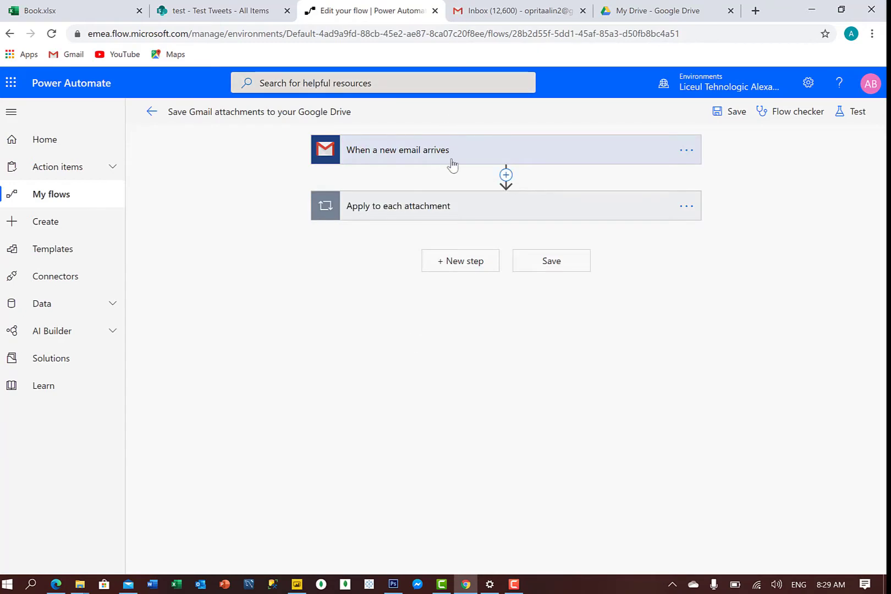
pyautogui.click(453, 157)
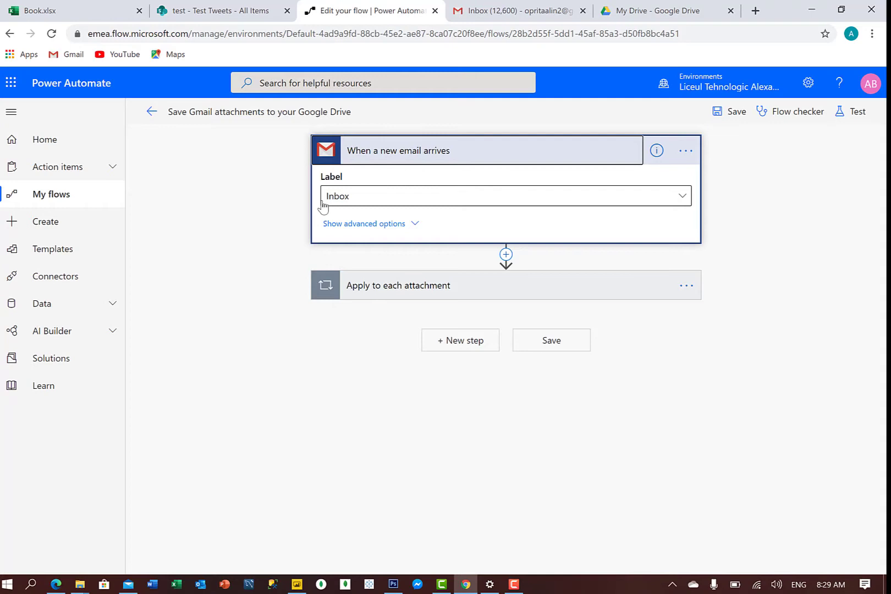
pyautogui.click(363, 224)
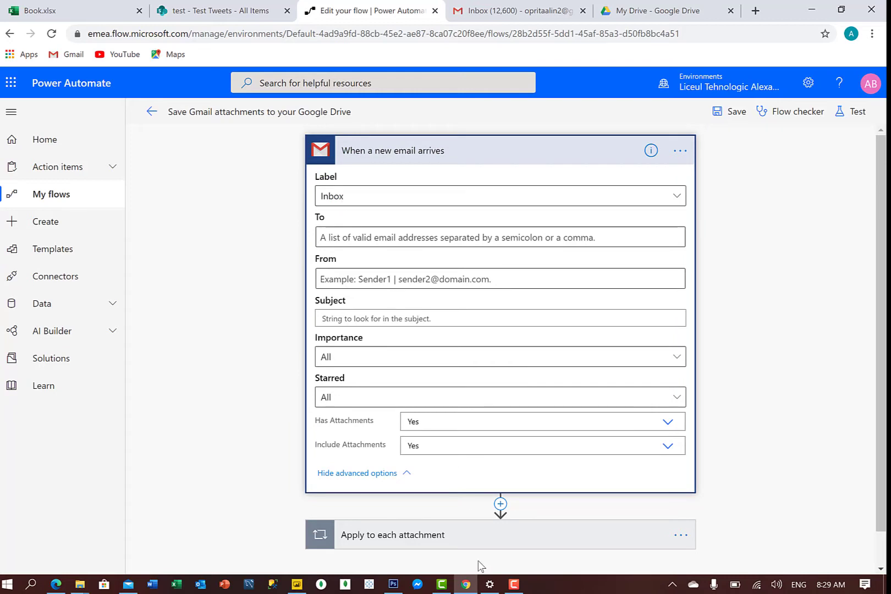
pyautogui.click(459, 534)
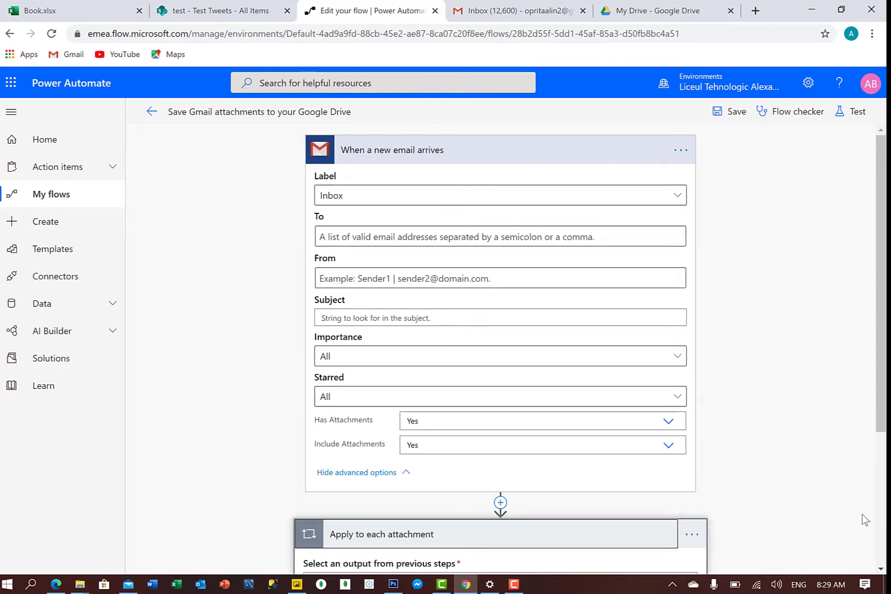
pyautogui.scroll(-5, 884, 532)
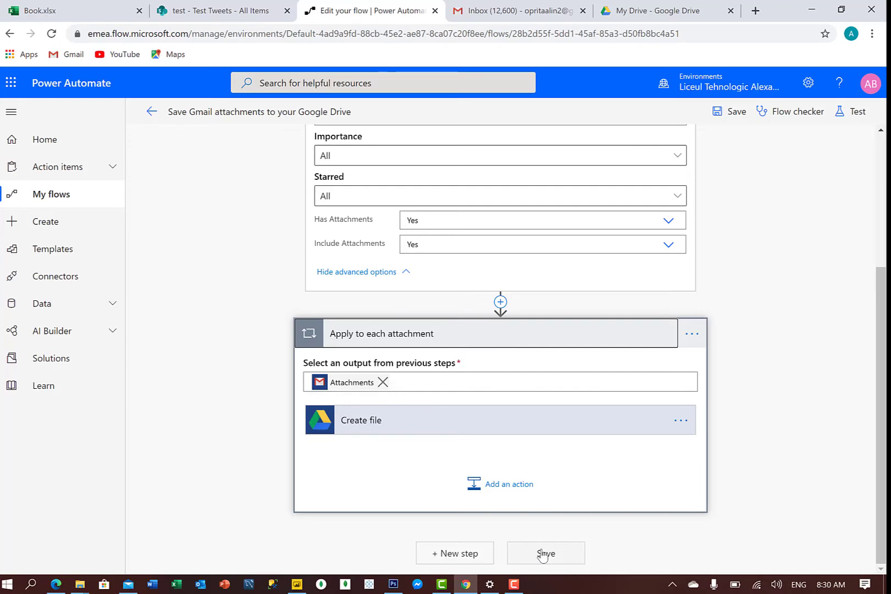
# Step: Start a new email in Mail addressed to the suggested Gmail contact
pyautogui.click(128, 584)
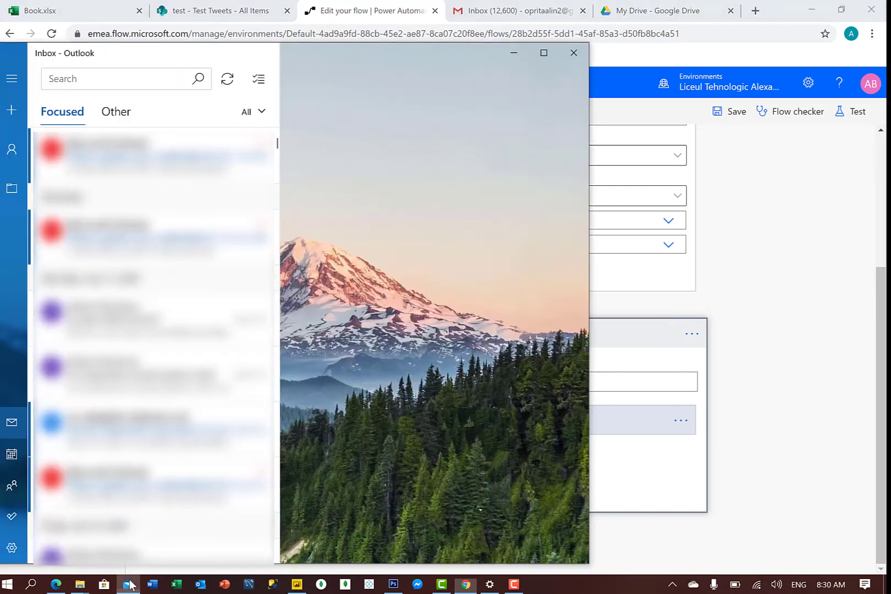
pyautogui.click(12, 110)
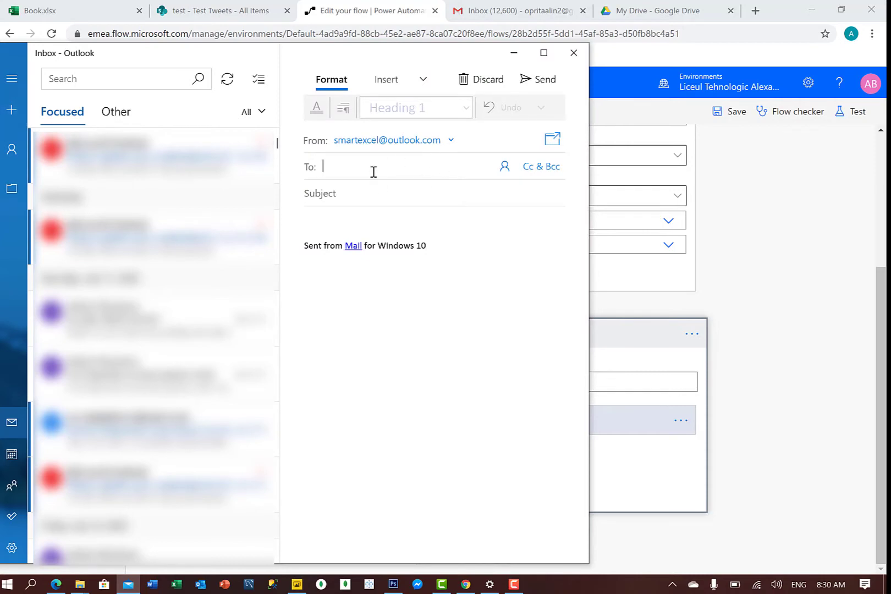
pyautogui.write('opri')
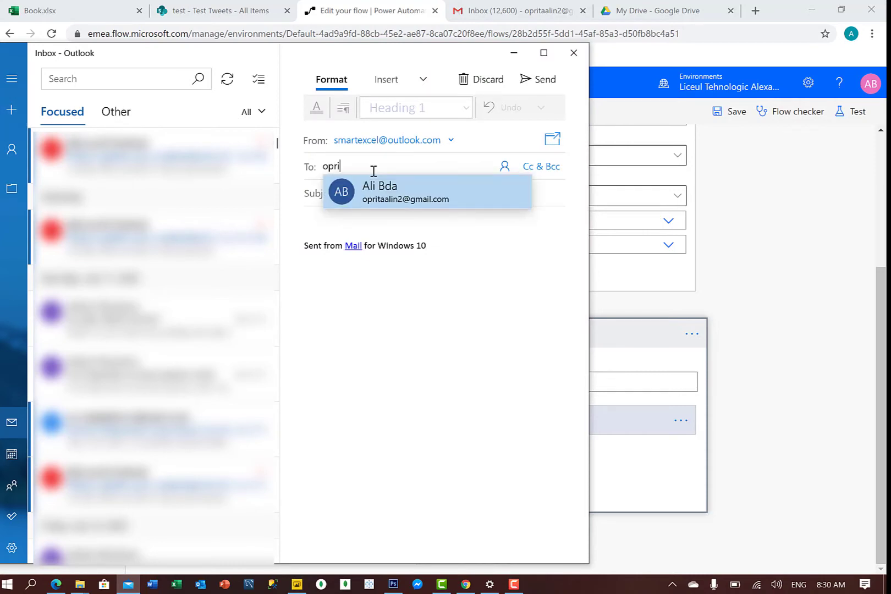
pyautogui.click(384, 202)
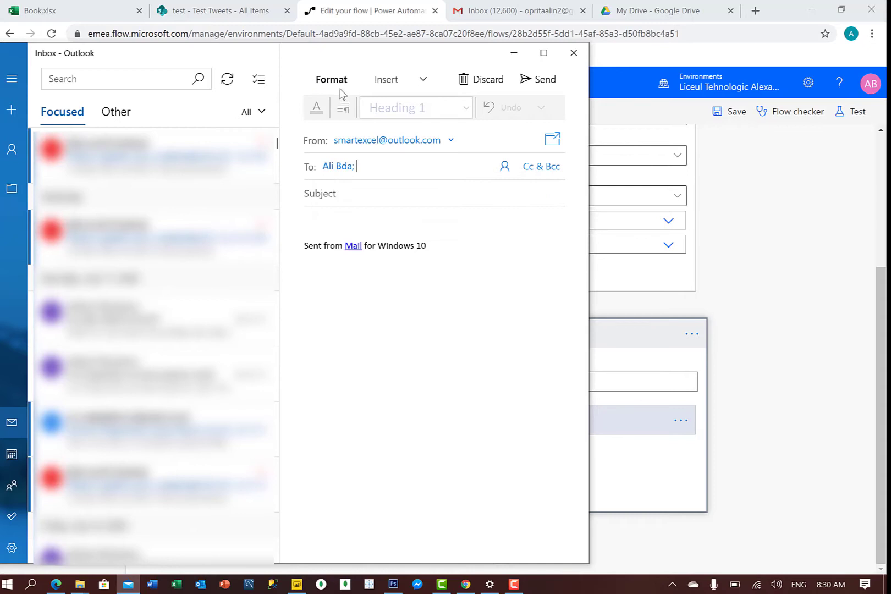
# Step: Attach the Google Drive logo, Microsoft Forms blog image, Cover and 1200x630wa images from the desktop
pyautogui.click(384, 84)
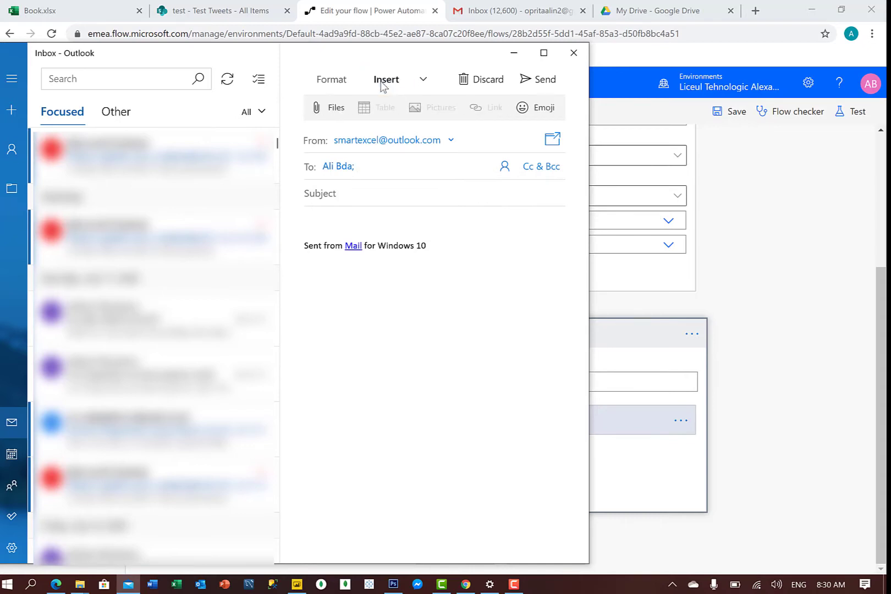
pyautogui.click(336, 108)
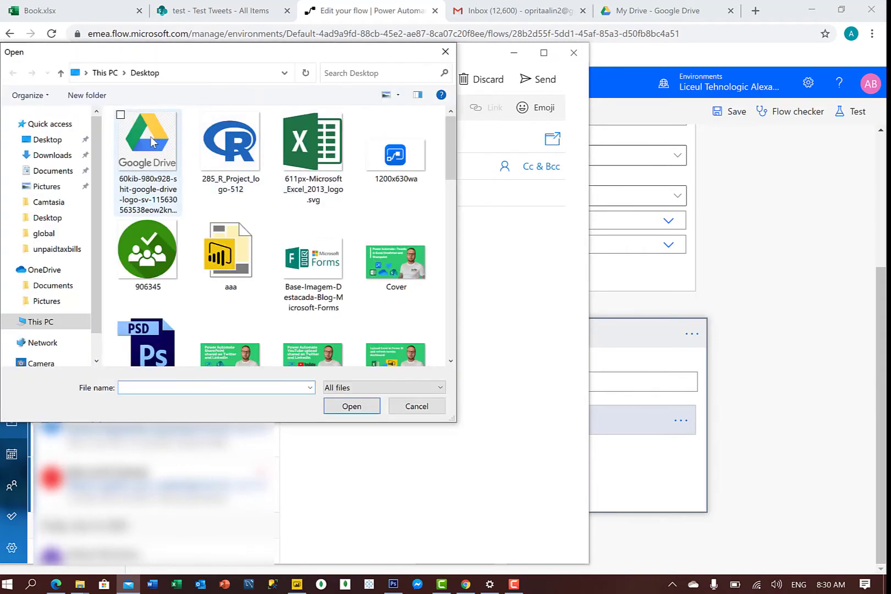
pyautogui.click(153, 143)
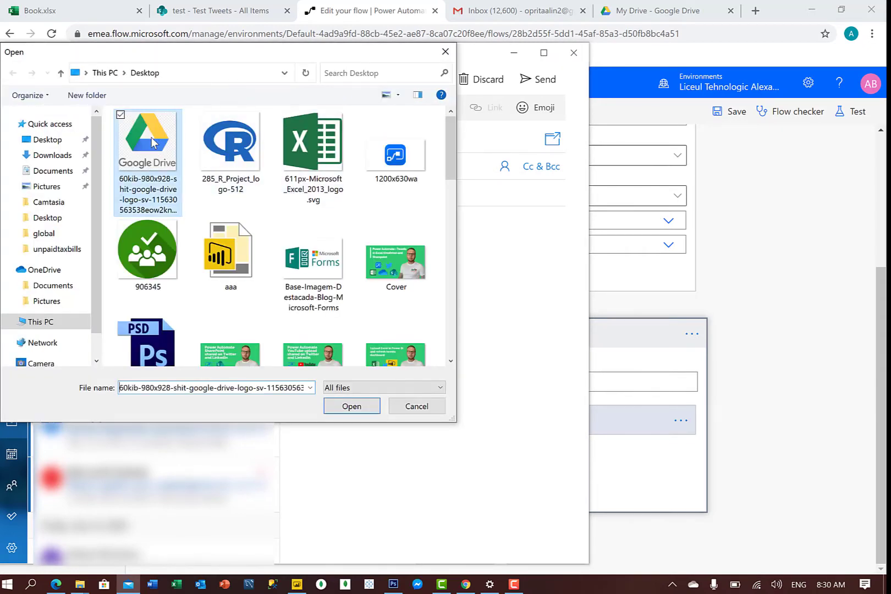
pyautogui.click(302, 279)
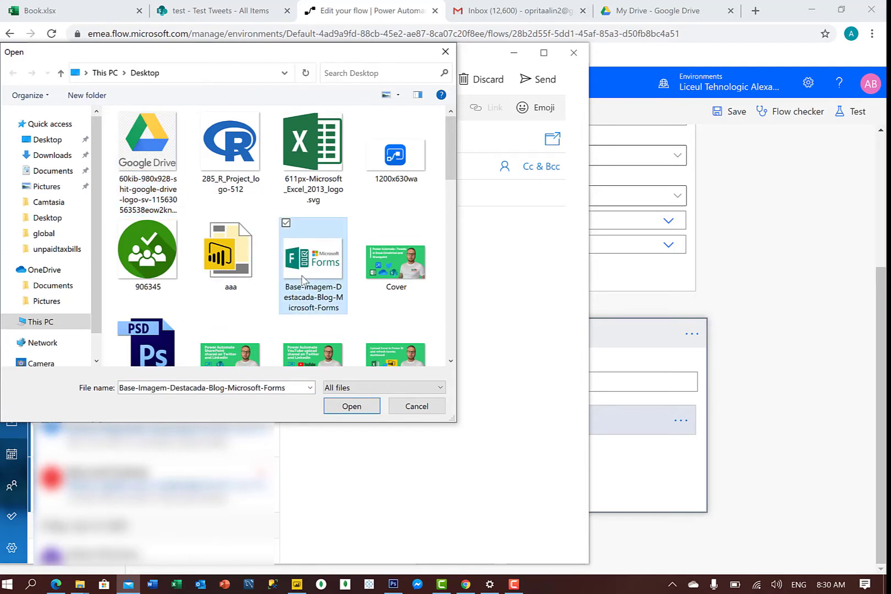
pyautogui.keyDown('ctrl'); pyautogui.click(168, 127); pyautogui.keyUp('ctrl')
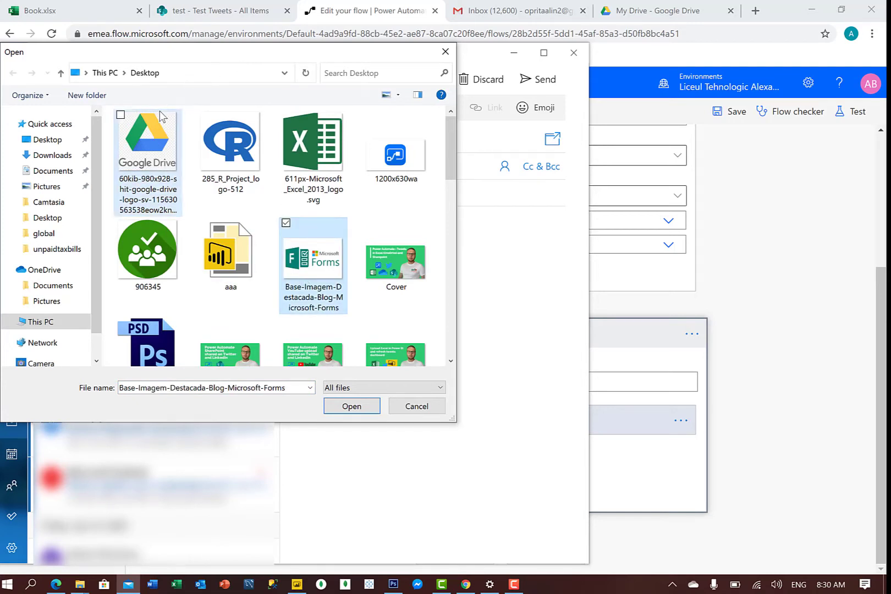
pyautogui.keyDown('ctrl'); pyautogui.click(404, 265); pyautogui.keyUp('ctrl')
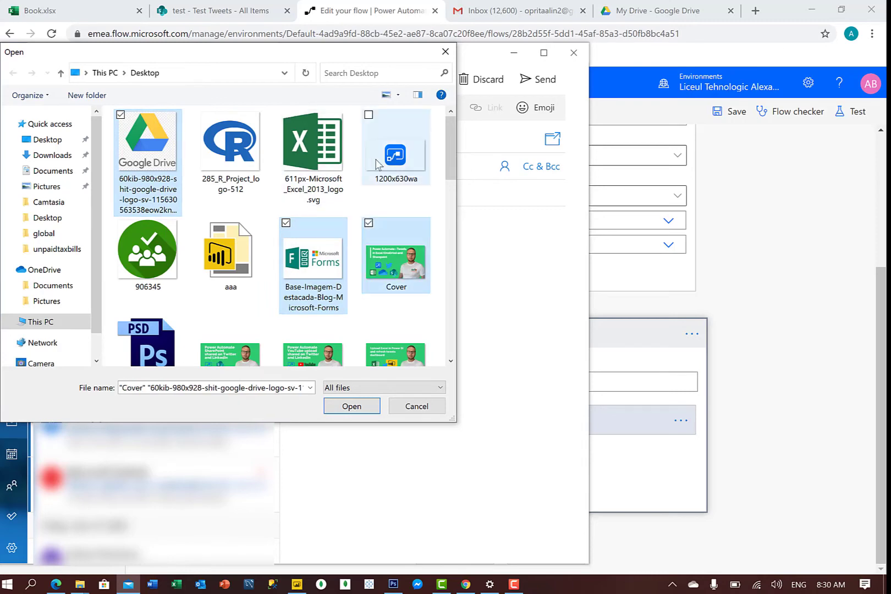
pyautogui.keyDown('ctrl'); pyautogui.click(396, 158); pyautogui.keyUp('ctrl')
pyautogui.click(352, 406)
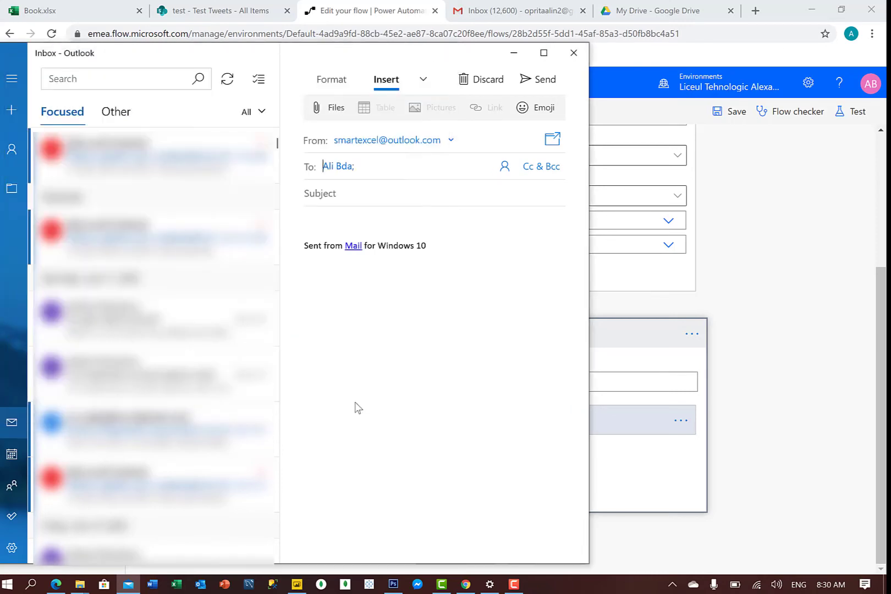
# Step: After checking My Drive, save the flow and start a test with 'I'll perform the trigger action'
pyautogui.click(655, 4)
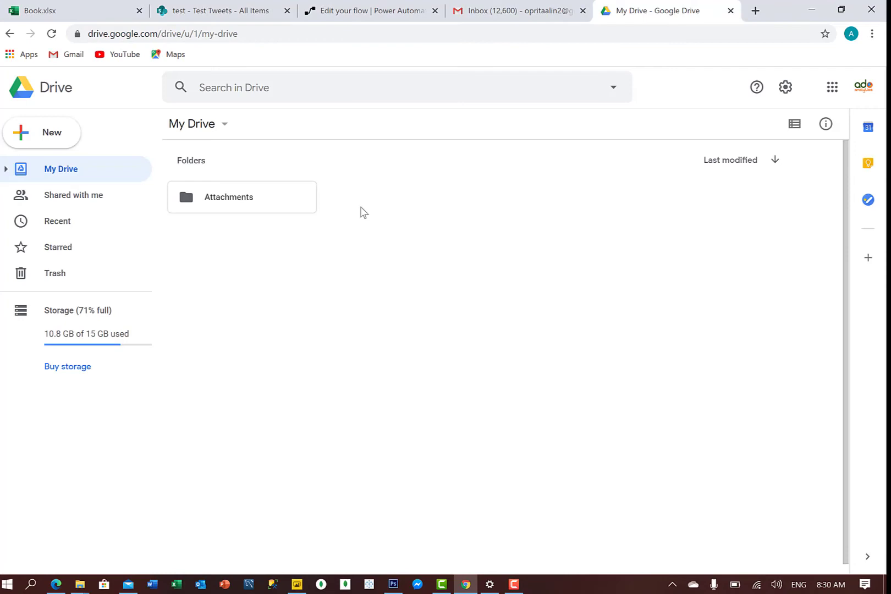
pyautogui.click(425, 9)
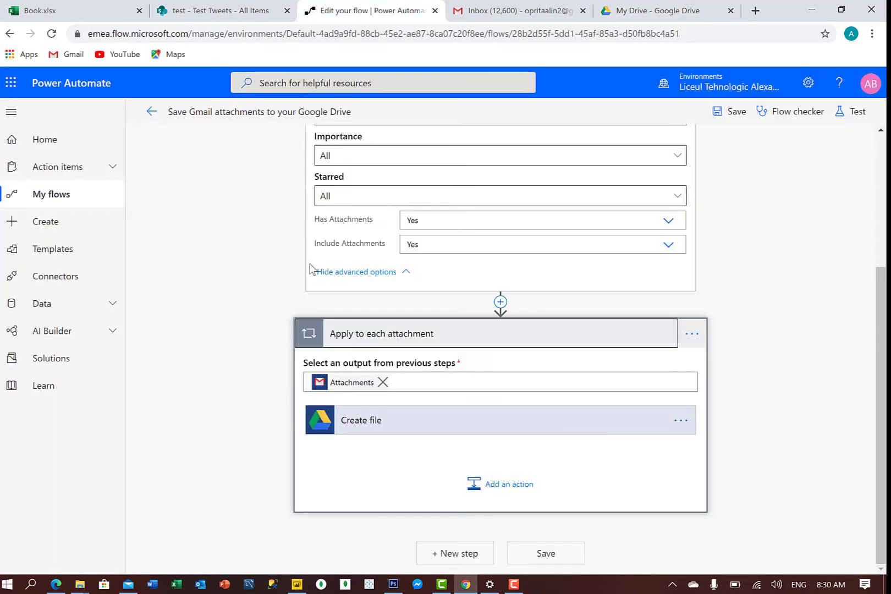
pyautogui.click(521, 552)
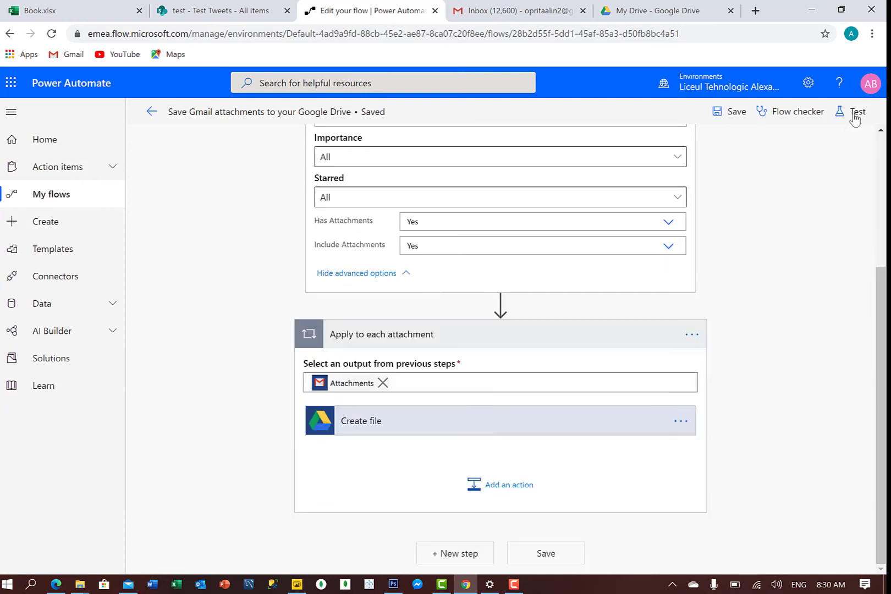
pyautogui.click(854, 113)
pyautogui.click(715, 142)
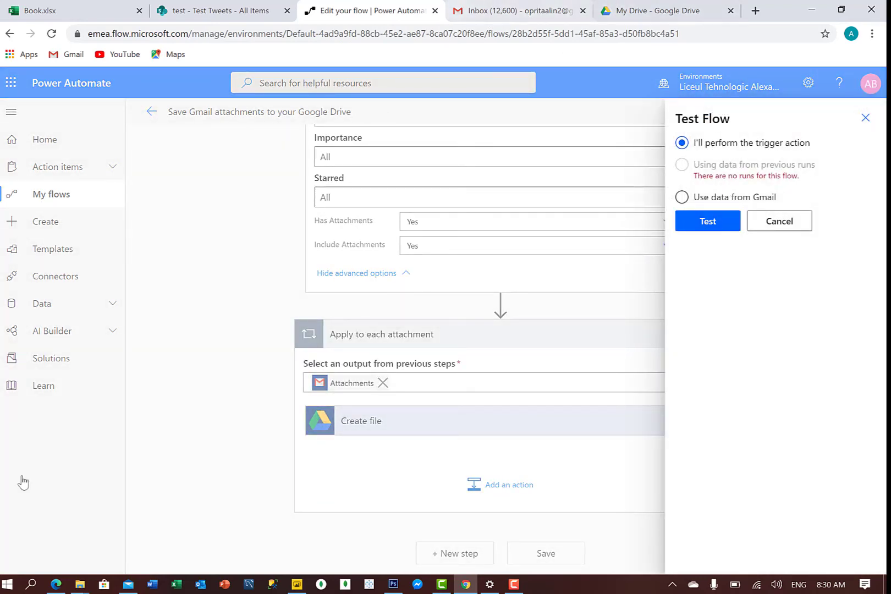
# Step: Send the Mail draft with the four images and start the flow test run
pyautogui.click(128, 584)
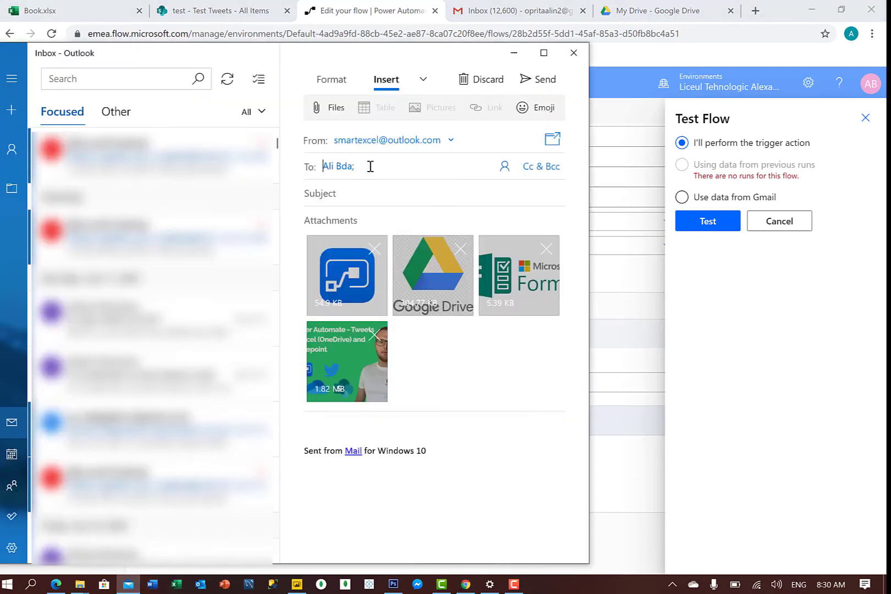
pyautogui.click(535, 82)
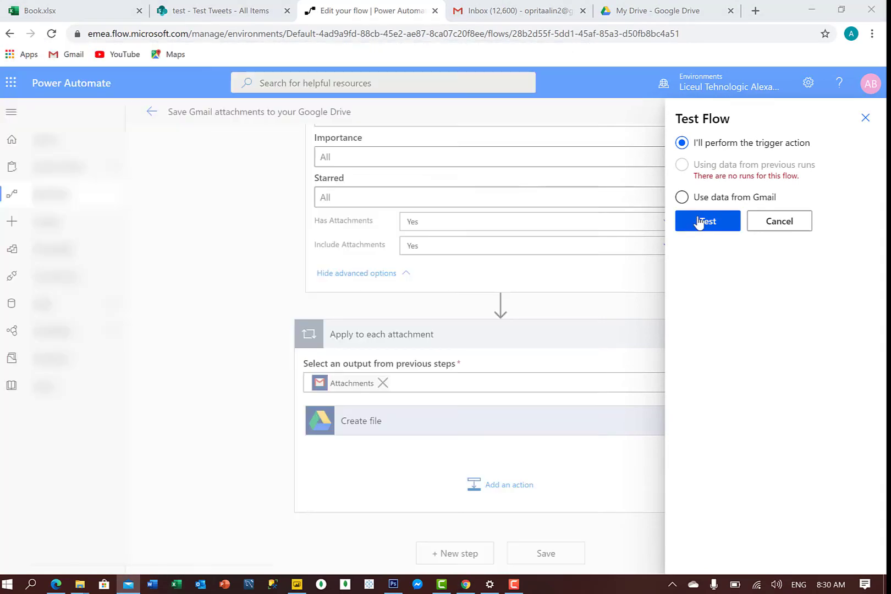
pyautogui.click(704, 221)
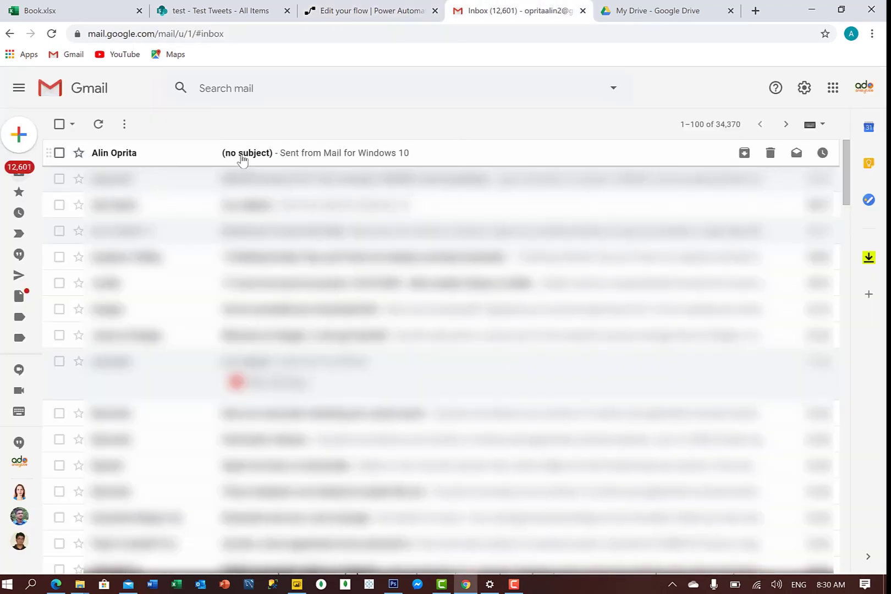
# Step: Alternate between the test run and My Drive checking for saved attachments, ending on My Drive
pyautogui.click(332, 8)
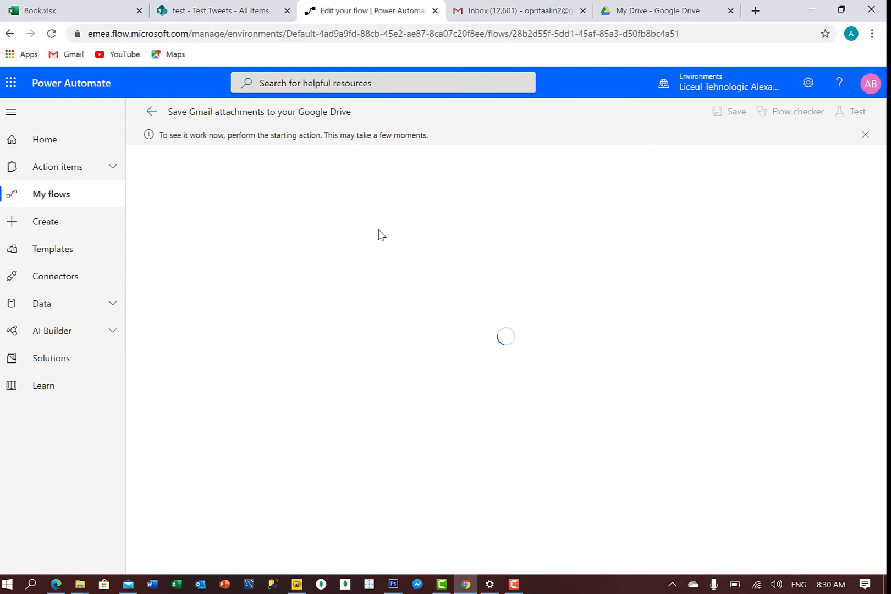
pyautogui.click(677, 6)
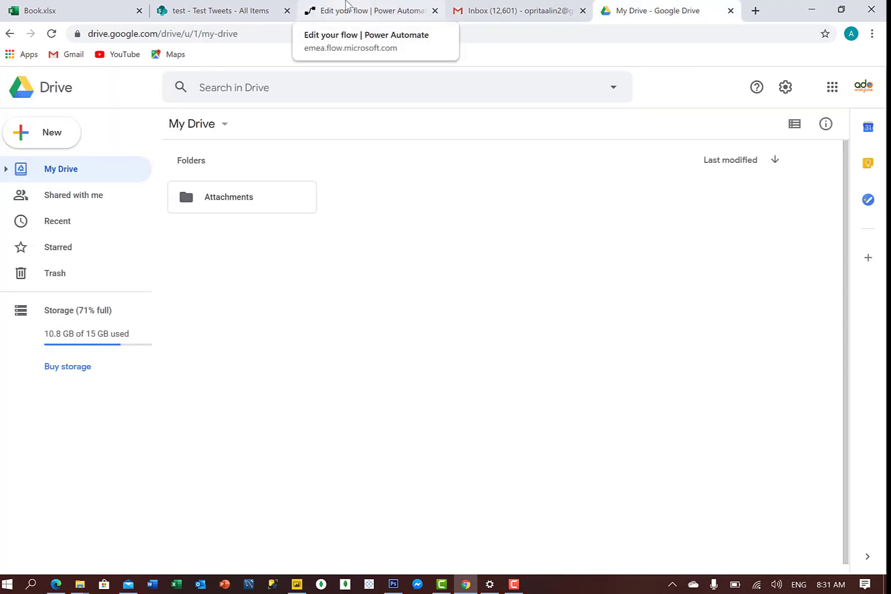
pyautogui.click(345, 5)
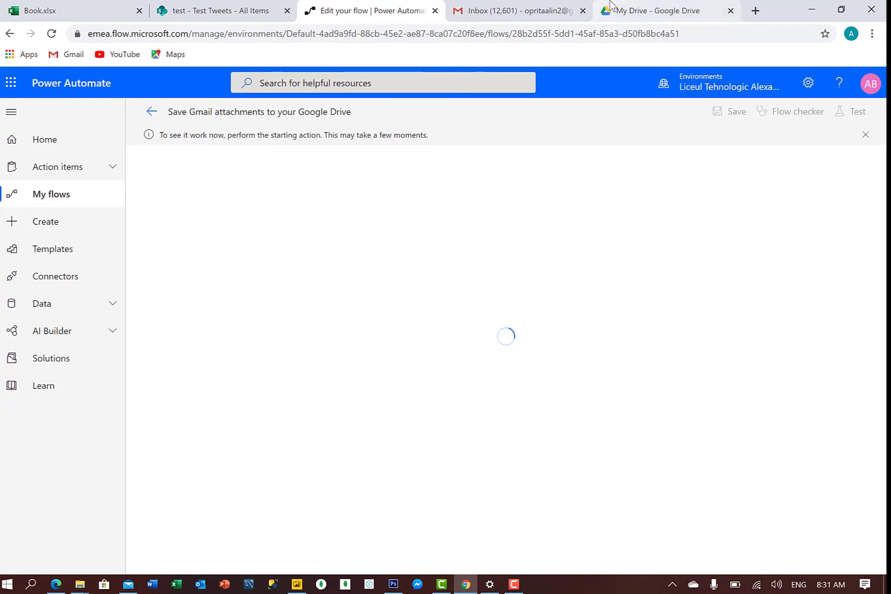
pyautogui.click(611, 4)
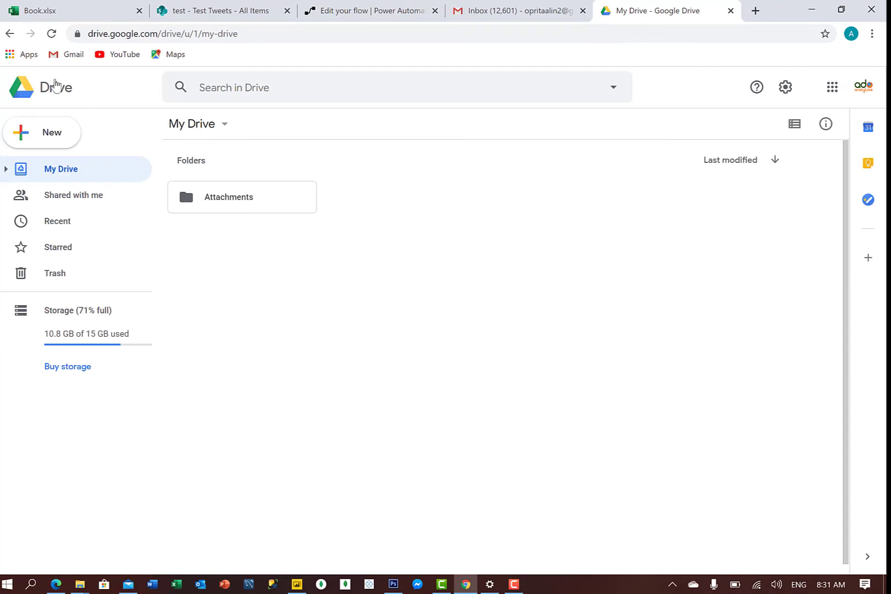
# Step: Reload My Drive to look for the newly uploaded images
pyautogui.click(51, 35)
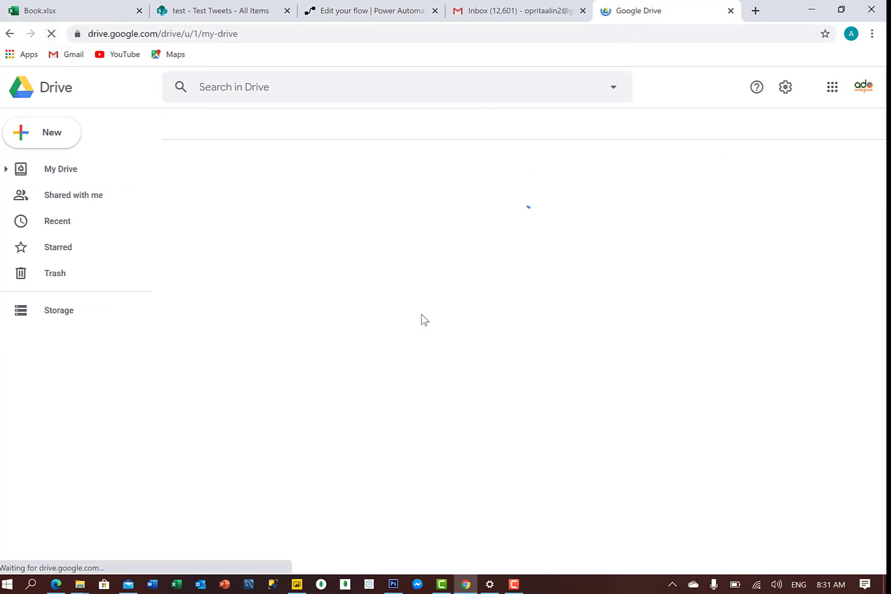